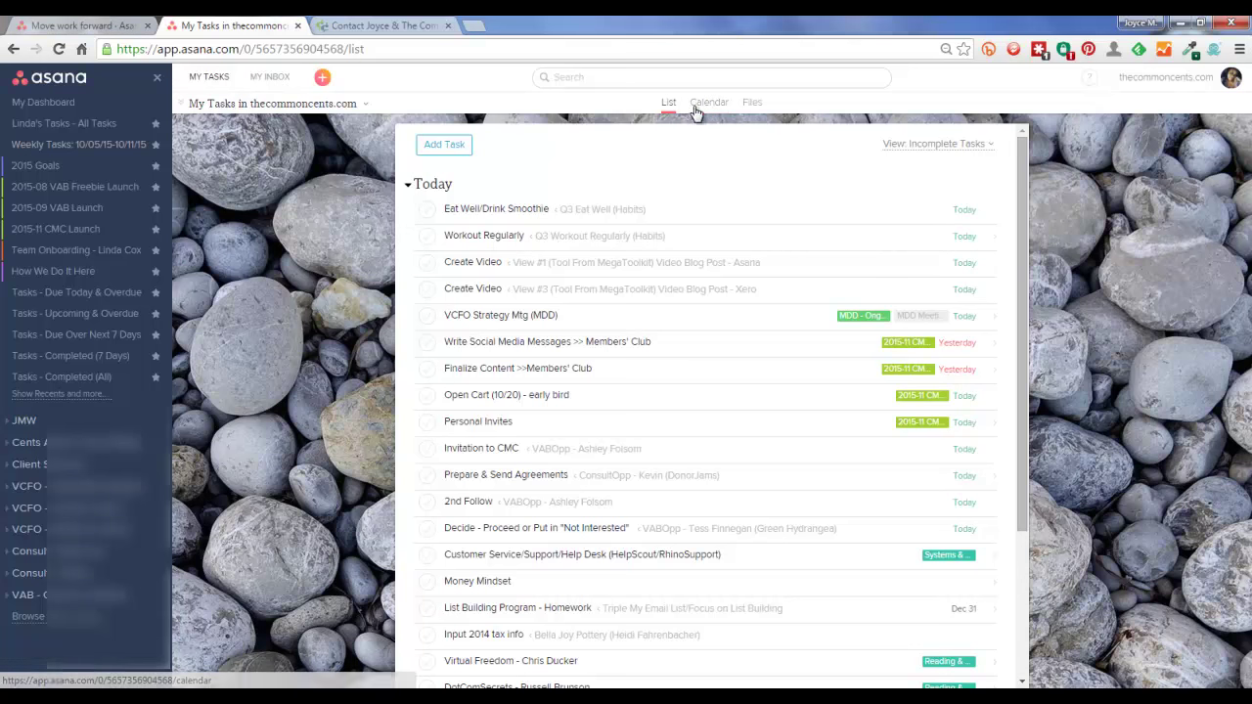
# Show My Tasks as a calendar and move the Workout Regularly task from October 20 to October 21.
pyautogui.click(670, 104)
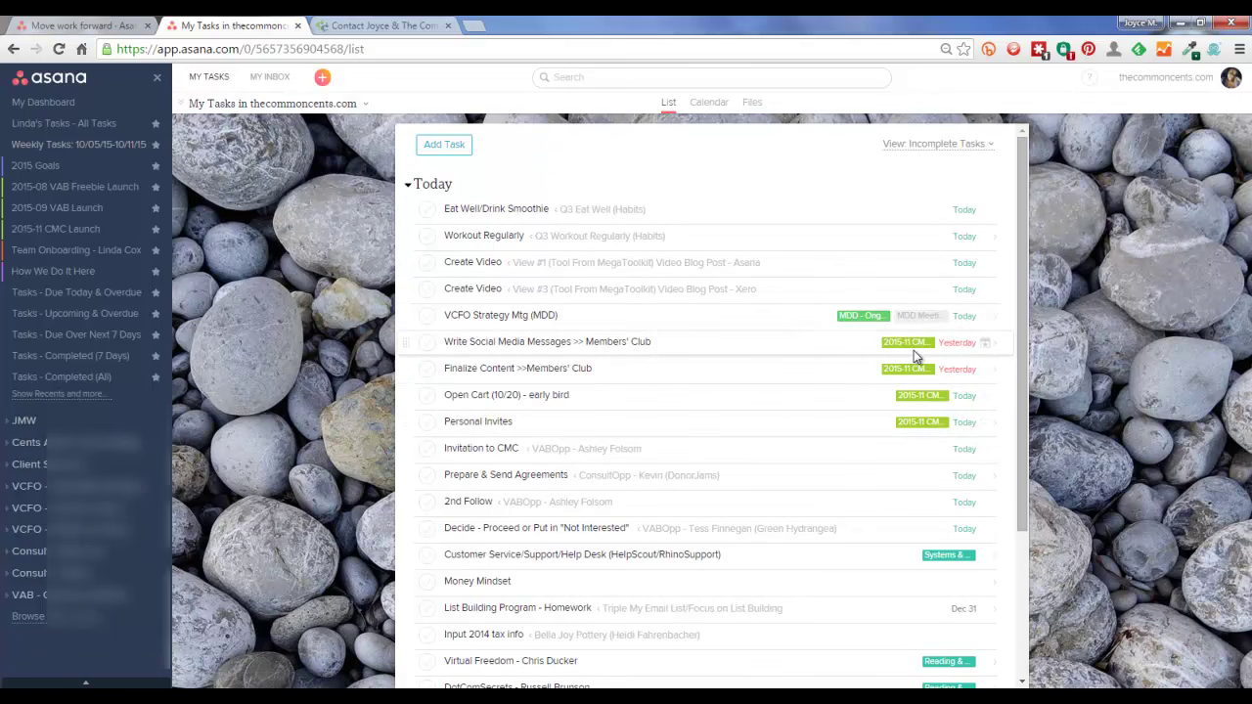
pyautogui.click(715, 111)
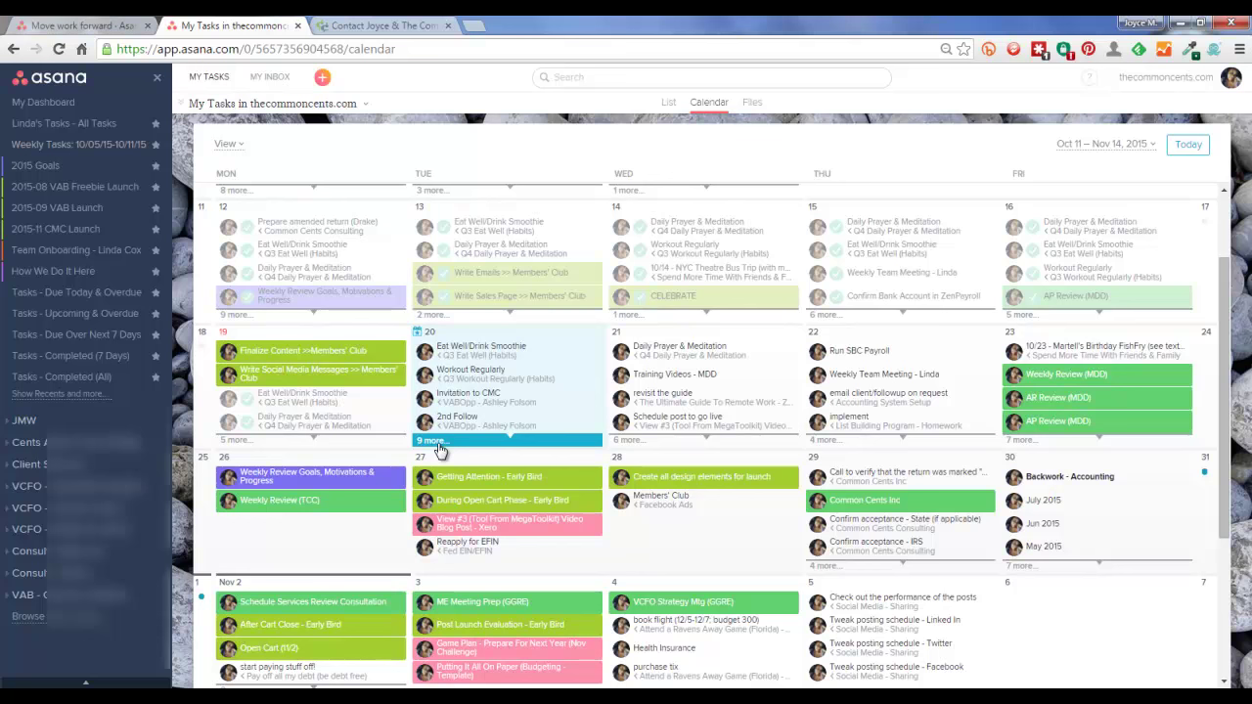
pyautogui.click(439, 449)
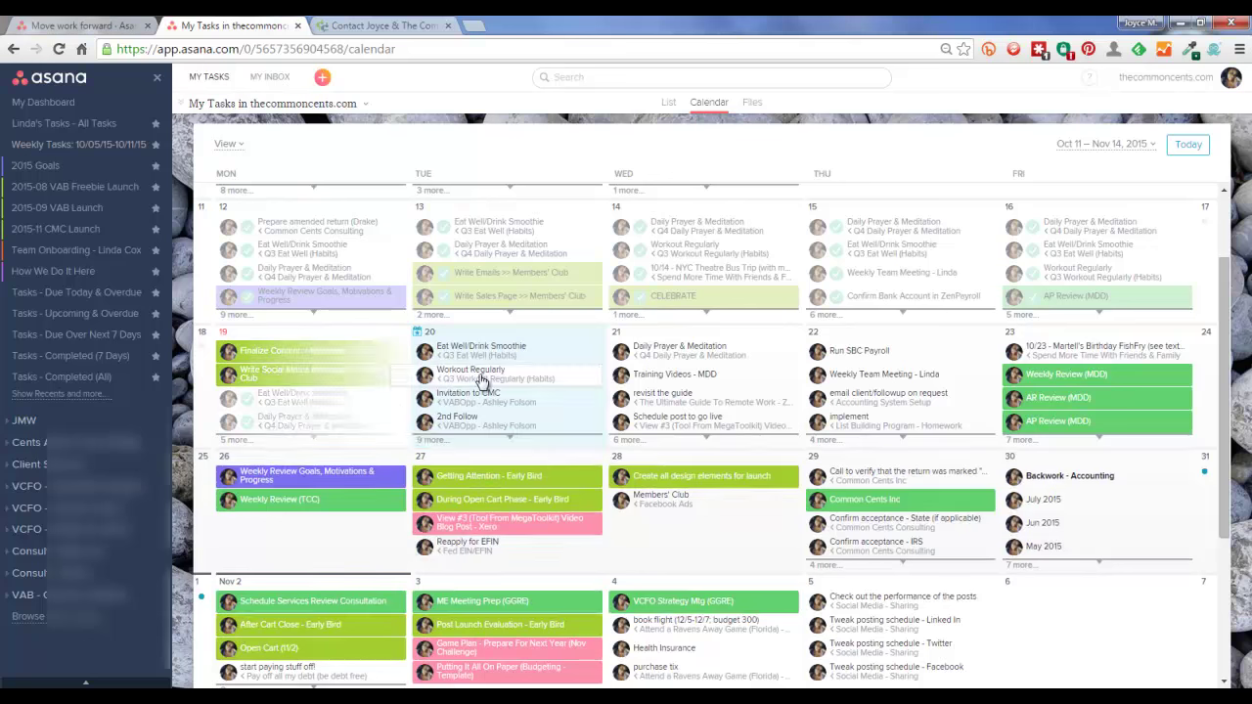
pyautogui.click(440, 449)
pyautogui.moveTo(491, 387); pyautogui.dragTo(721, 365)
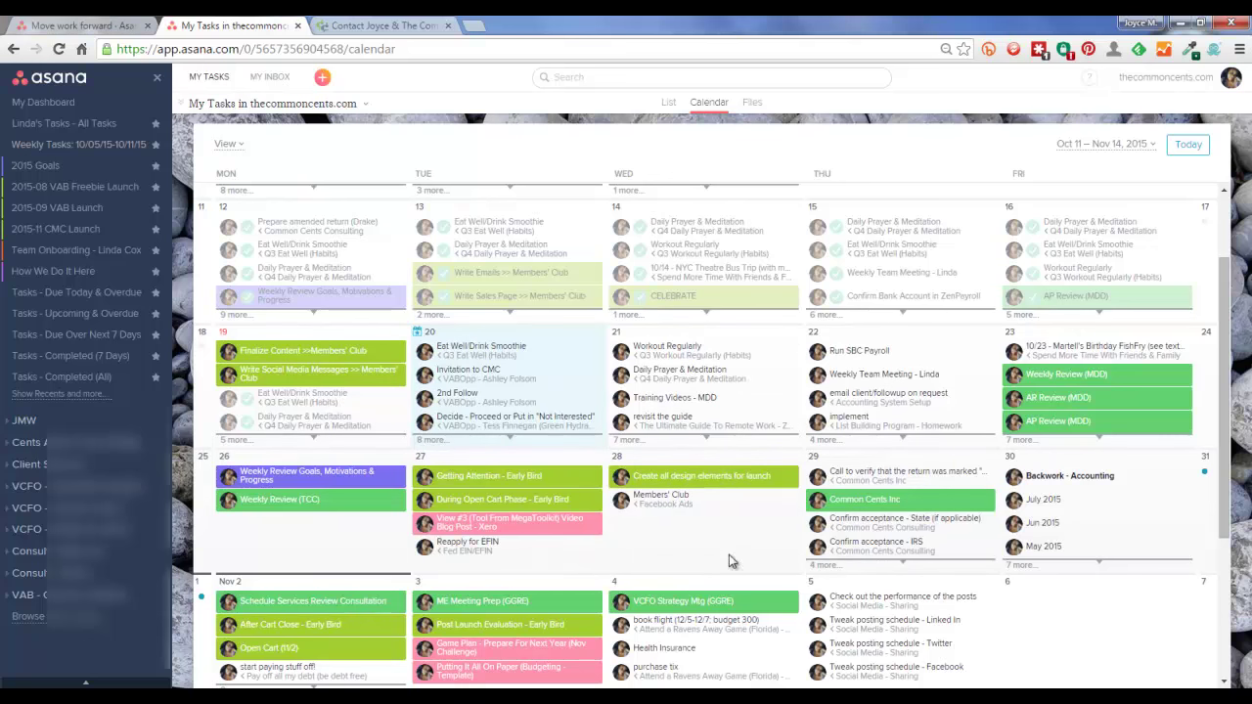
# Check the Workout Regularly task's due date settings, and move the task back to October 20 in the calendar.
pyautogui.click(688, 354)
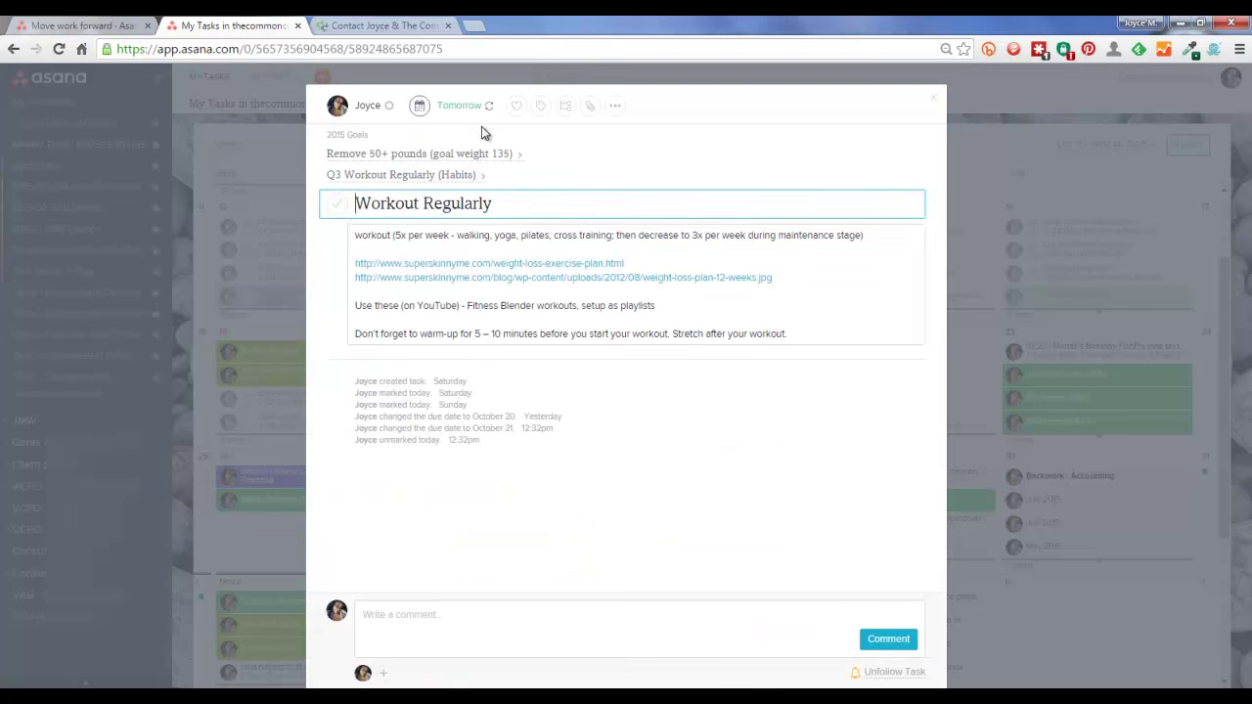
pyautogui.click(462, 108)
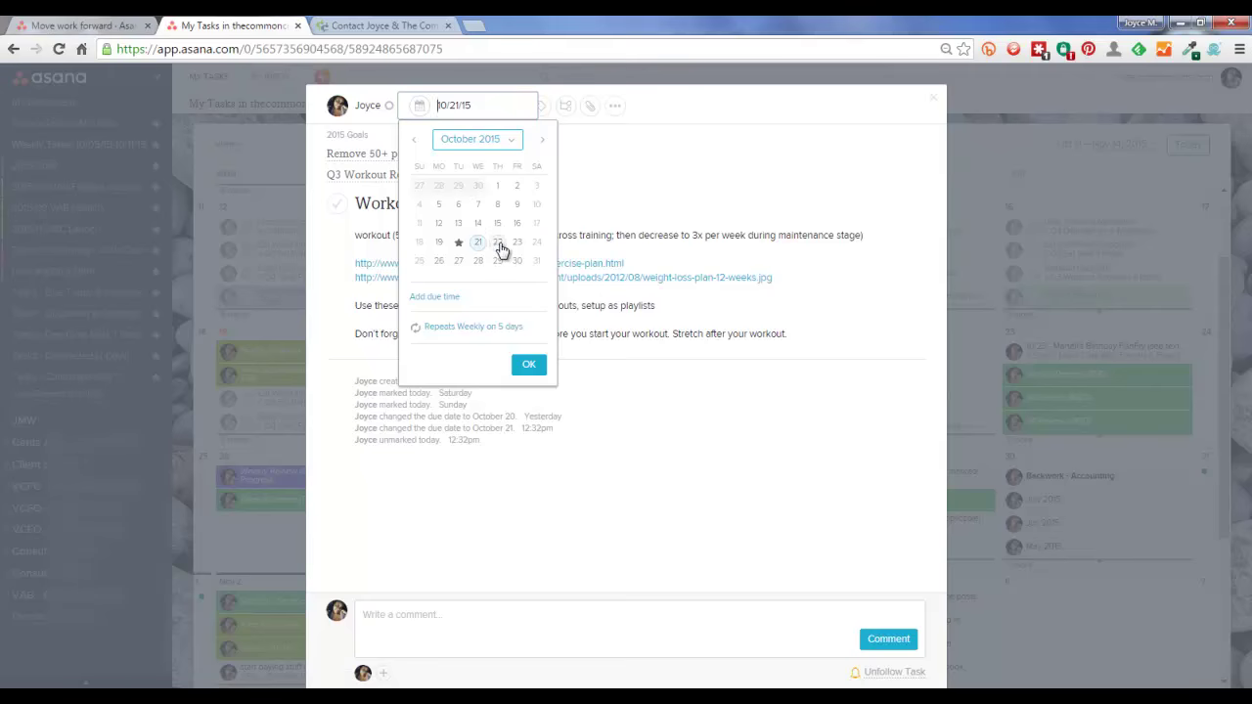
pyautogui.click(531, 366)
pyautogui.click(936, 99)
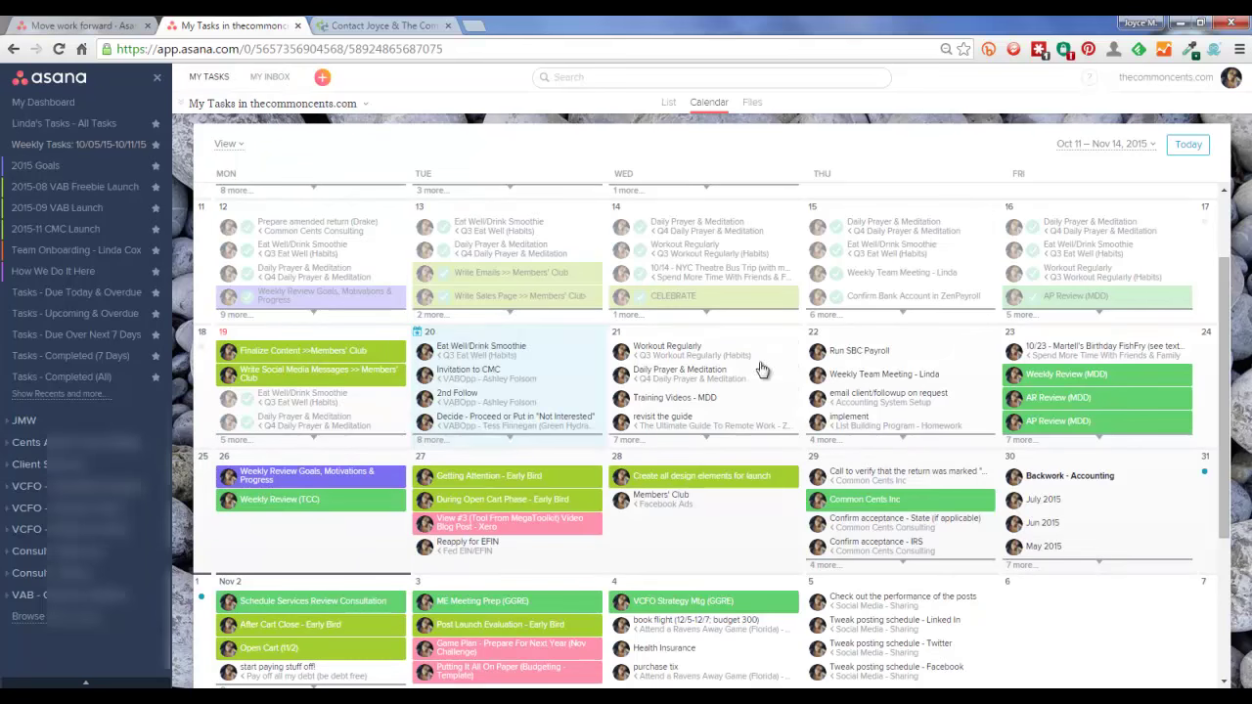
pyautogui.moveTo(694, 348); pyautogui.dragTo(523, 360)
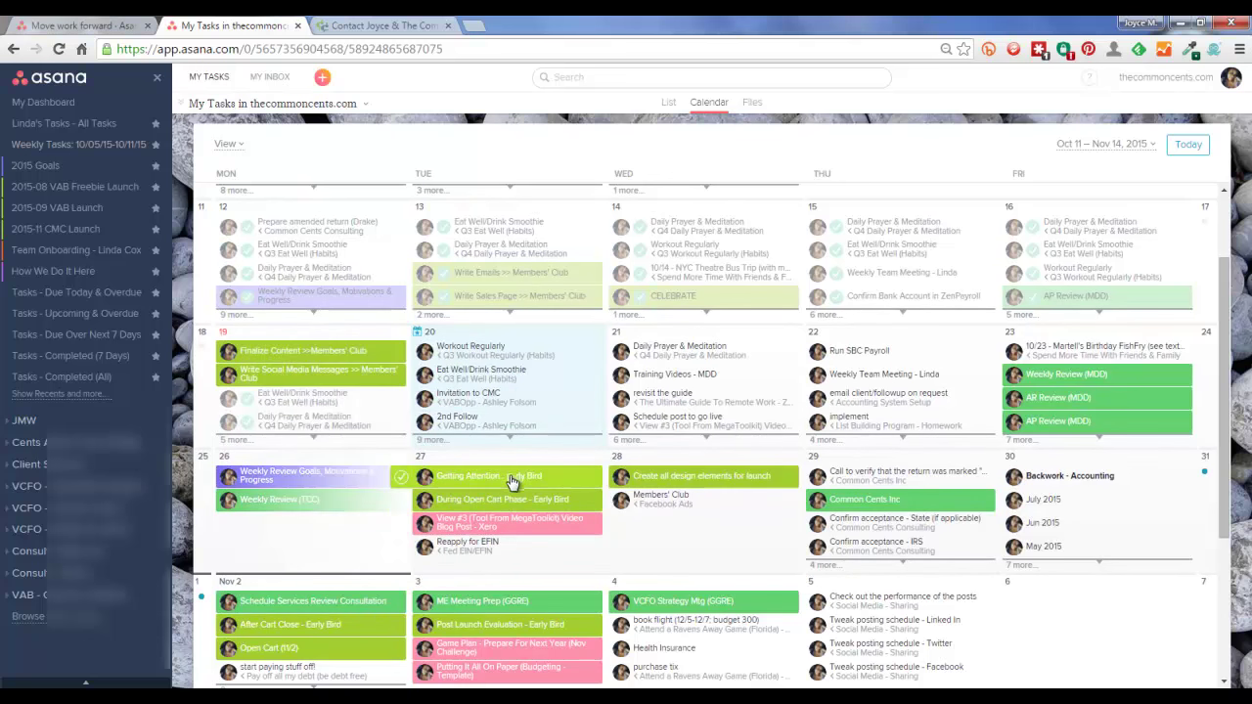
# In the task list, select the four tasks from Finalize Content >>Members' Club through Invitation to CMC and view their shared due date options.
pyautogui.click(670, 104)
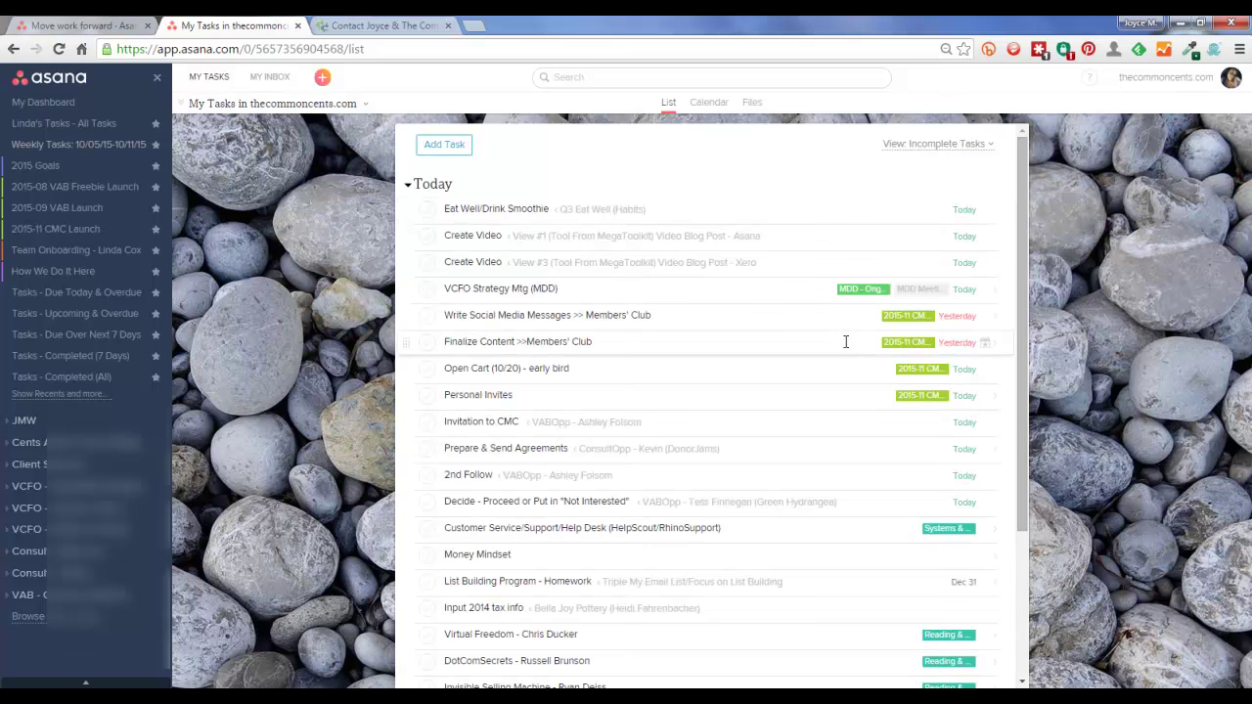
pyautogui.moveTo(673, 343); pyautogui.dragTo(674, 415)
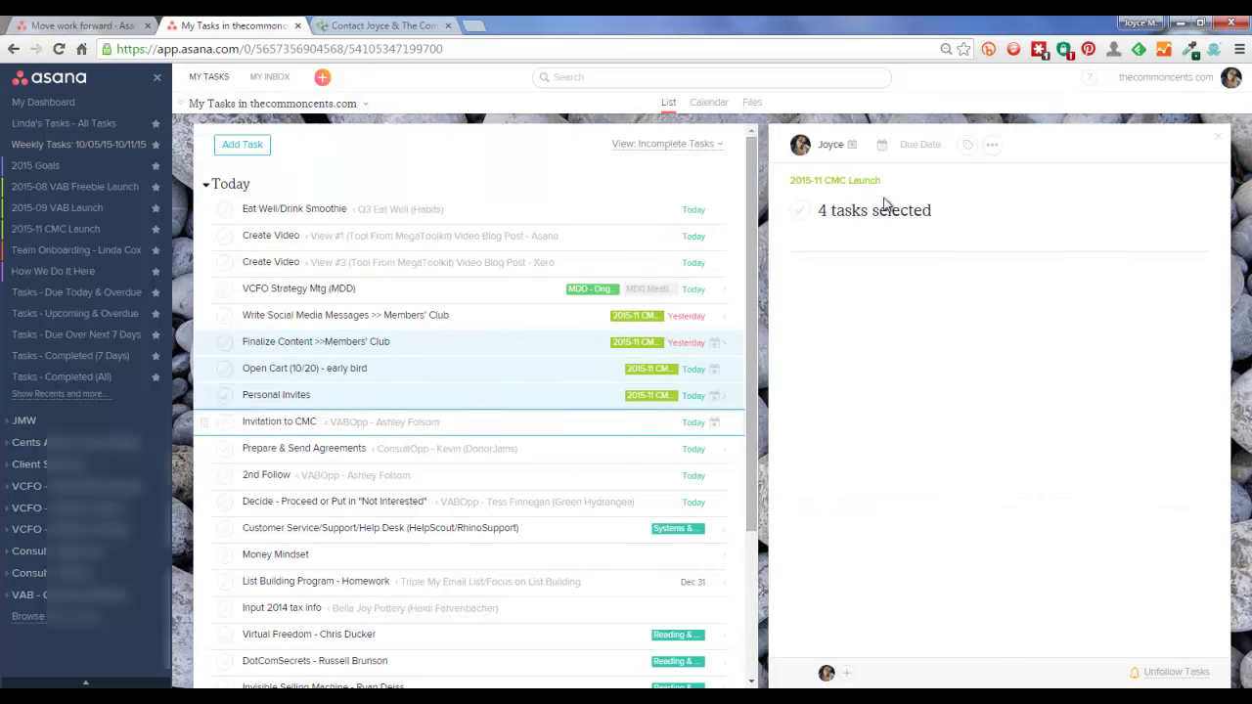
pyautogui.click(920, 146)
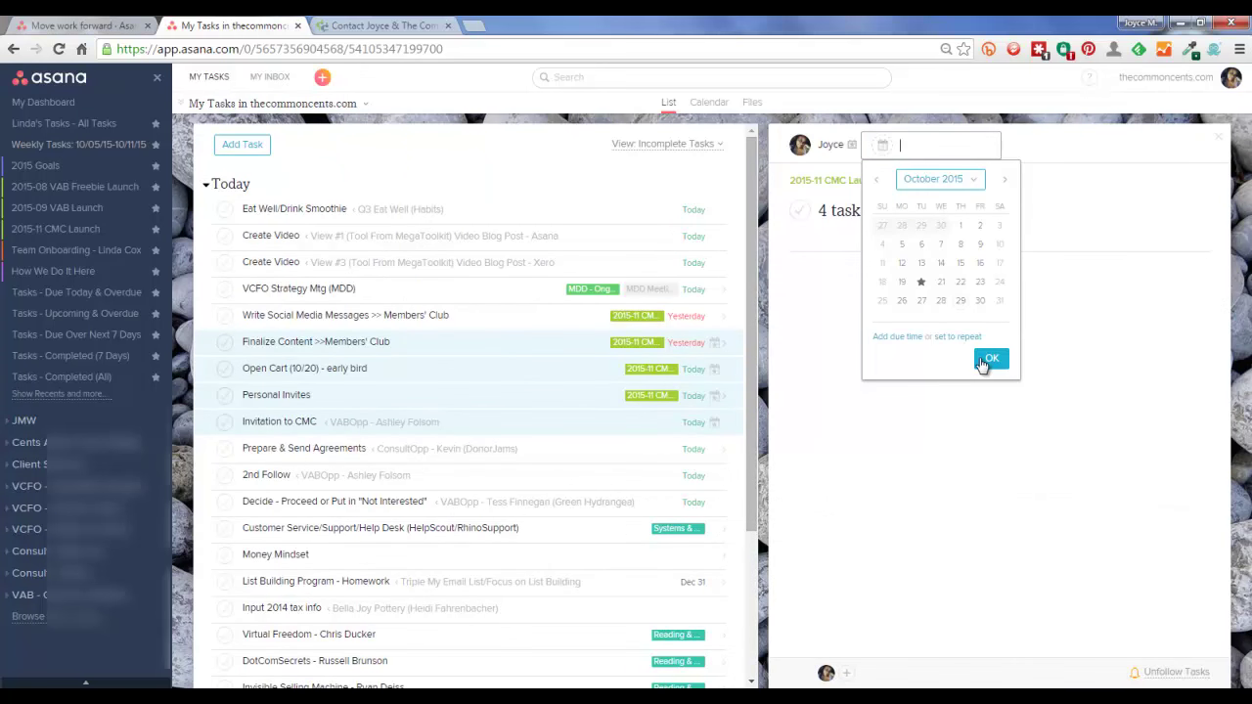
pyautogui.click(852, 455)
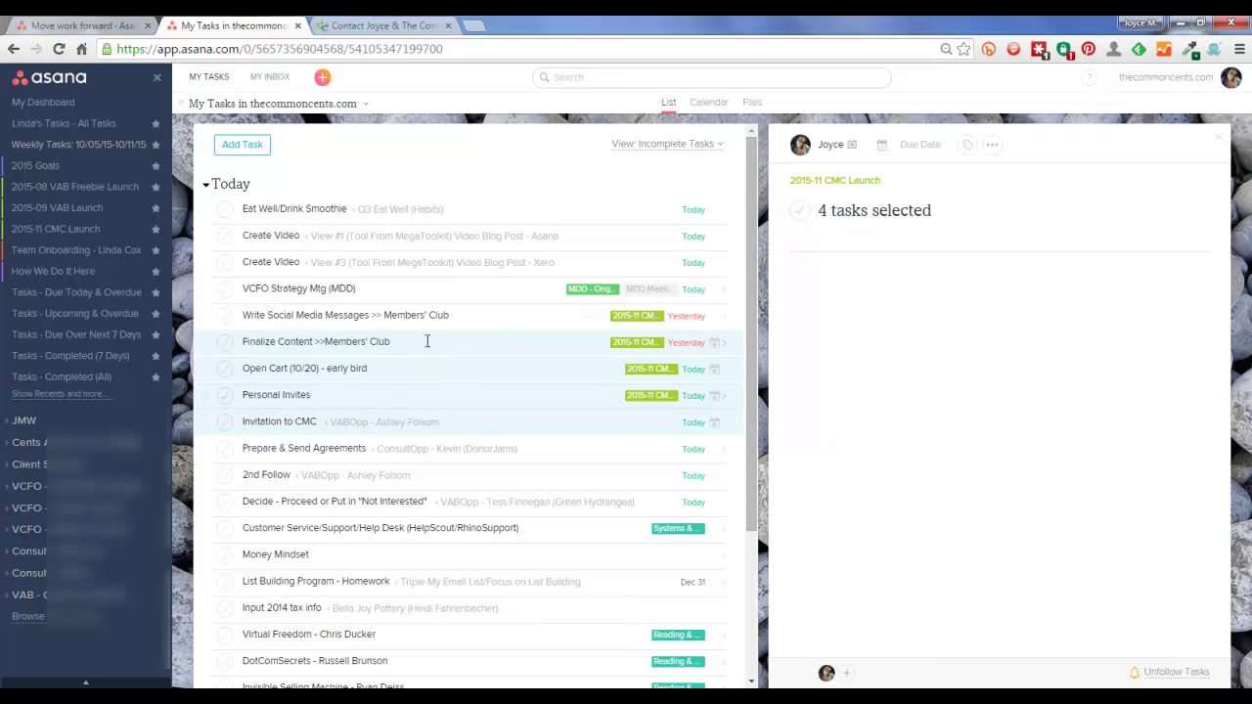
# View the details of the Finalize Content >>Members' Club task and the Create Video task for the Asana blog post.
pyautogui.click(431, 339)
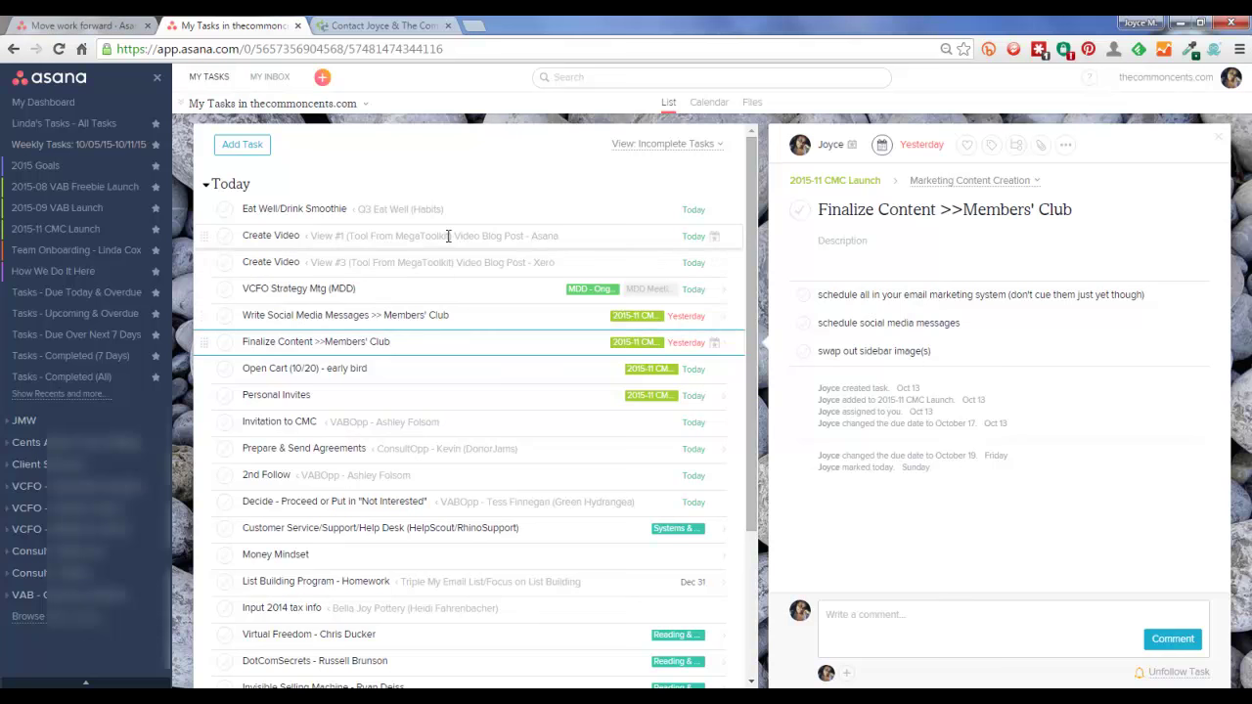
pyautogui.click(448, 236)
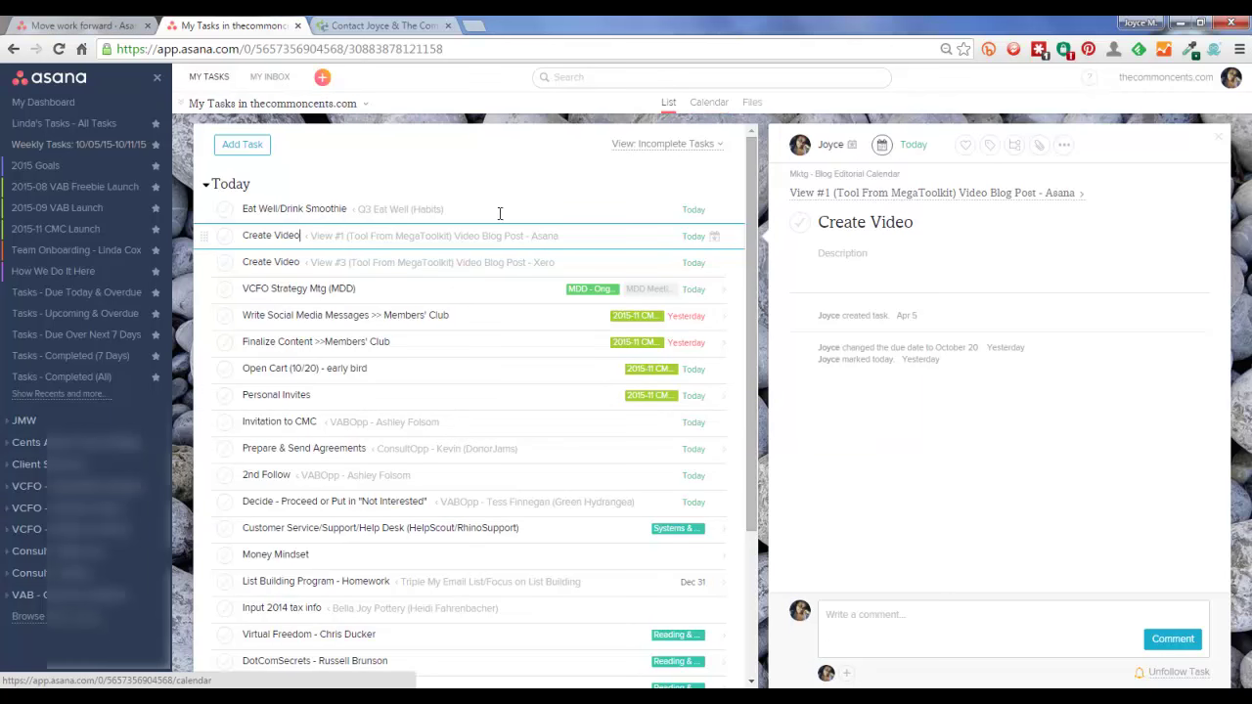
pyautogui.click(636, 340)
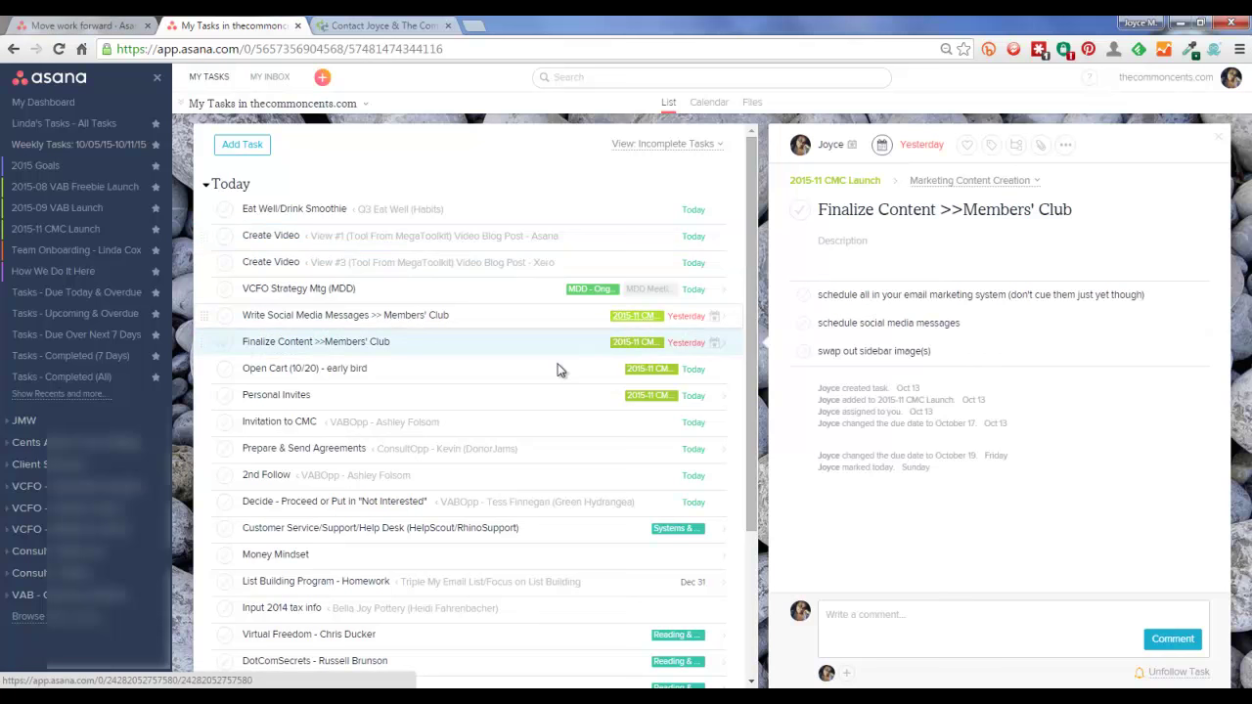
# Open the 2015-11 CMC Launch project from the Write Social Media Messages task and look over the project's calendar.
pyautogui.click(645, 315)
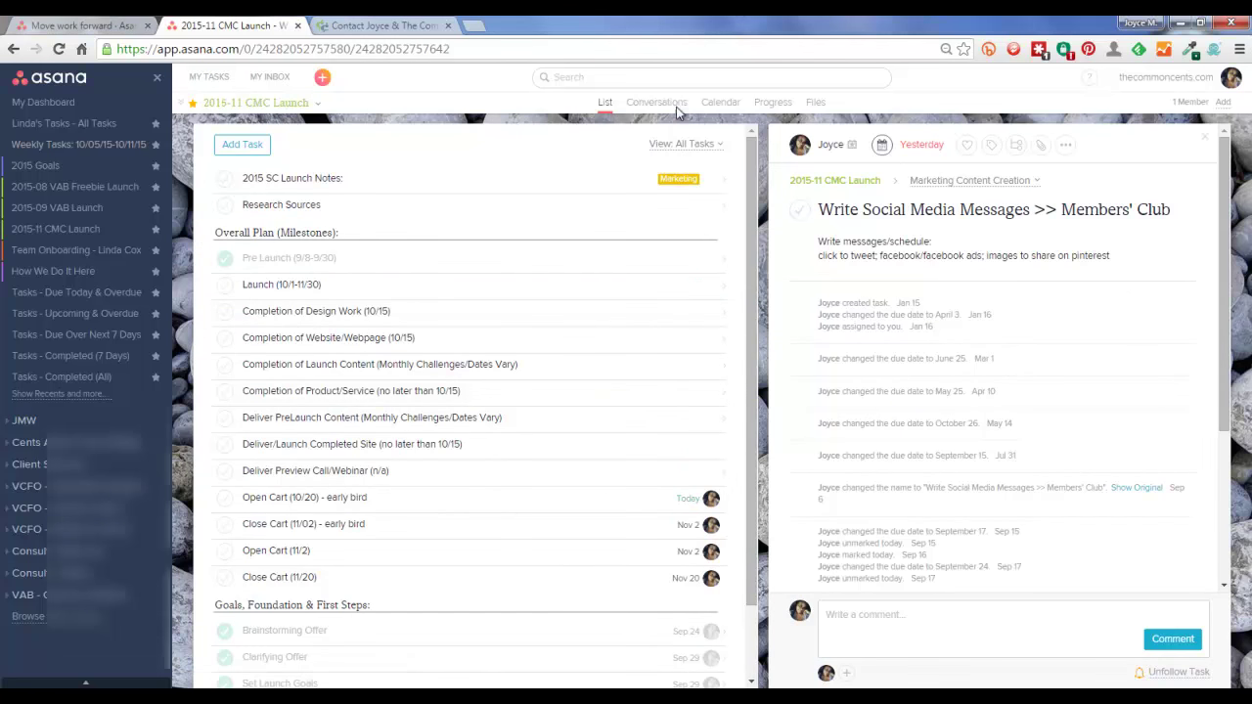
pyautogui.click(734, 106)
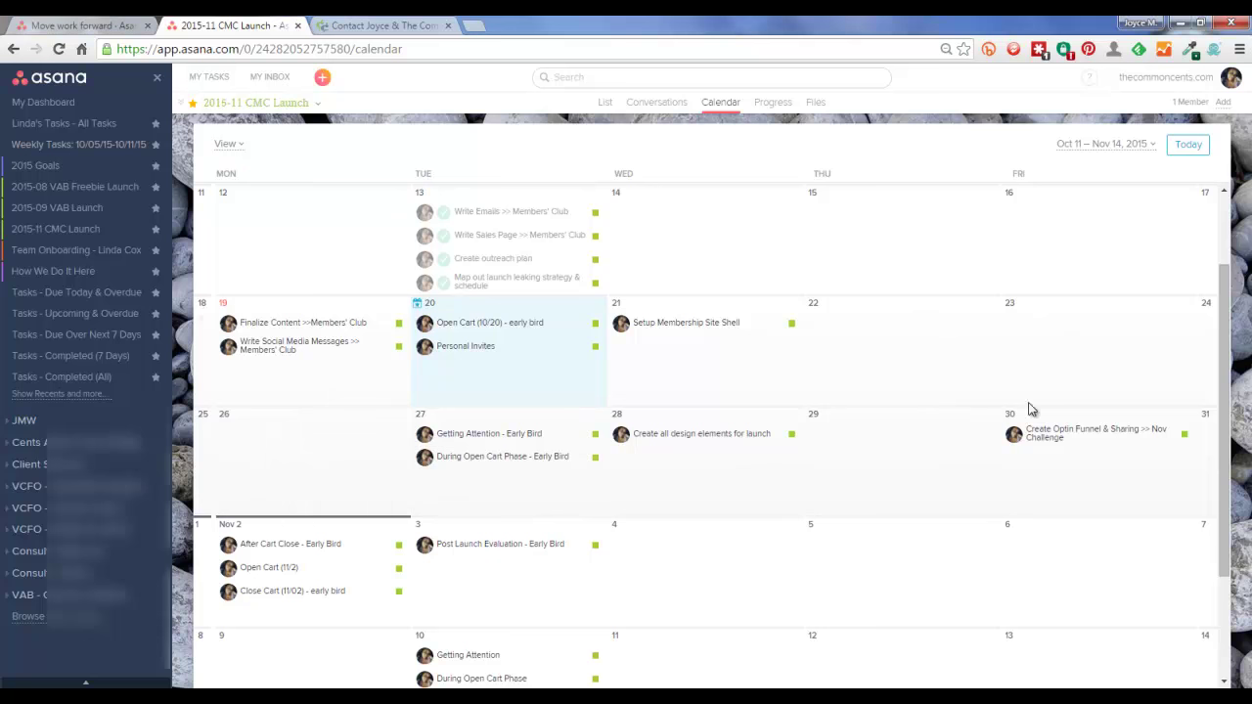
pyautogui.scroll(-2, 961, 492)
pyautogui.scroll(4, 962, 492)
pyautogui.scroll(-2, 962, 492)
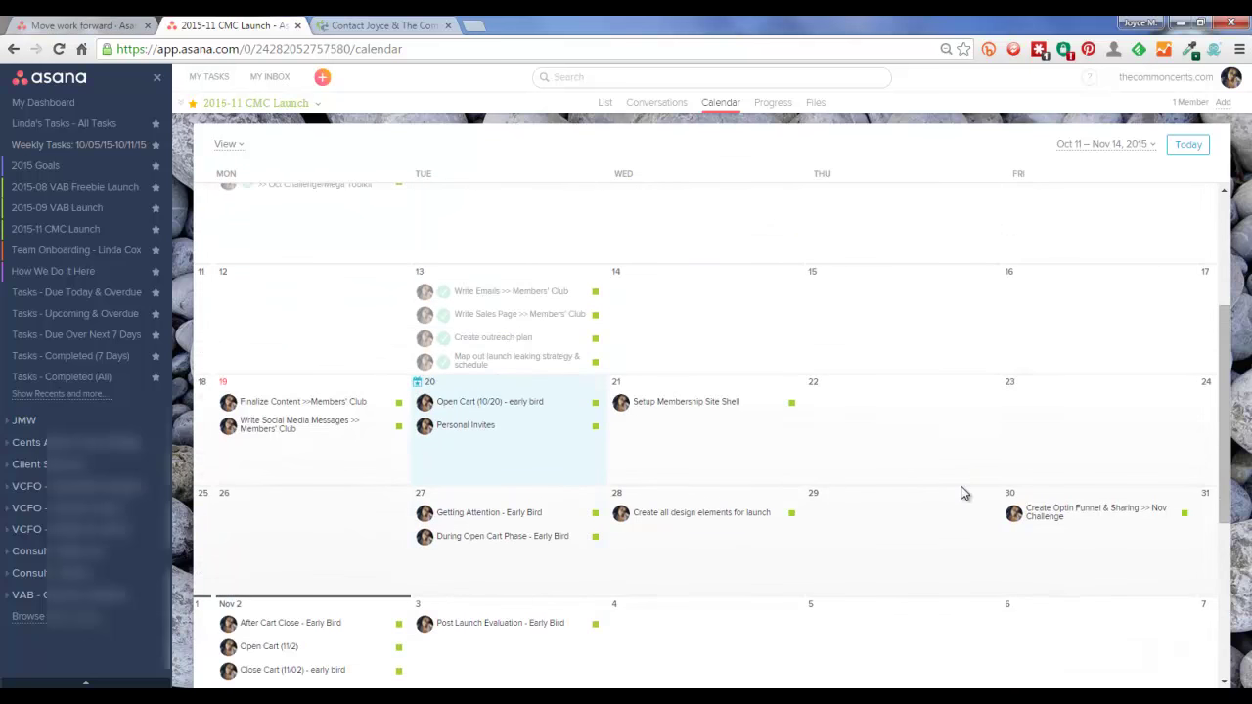
pyautogui.scroll(2, 962, 492)
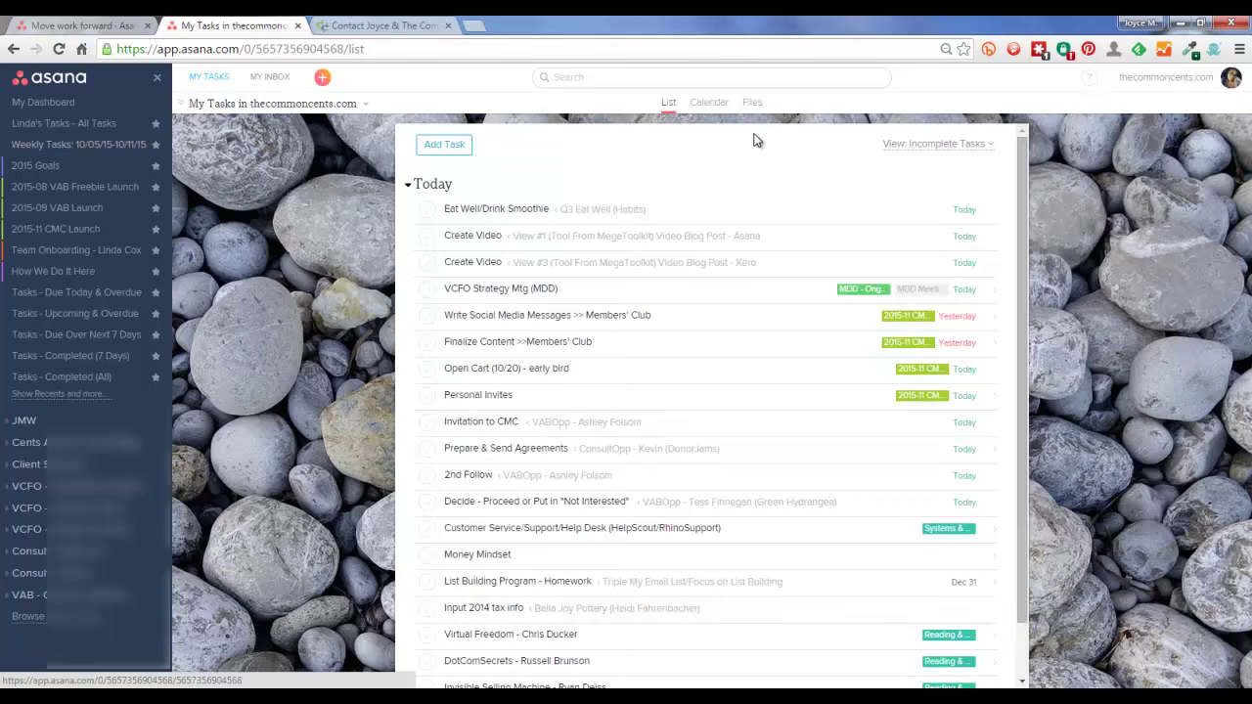
# Return to the My Tasks calendar, and look through the files attached to the tasks.
pyautogui.click(707, 104)
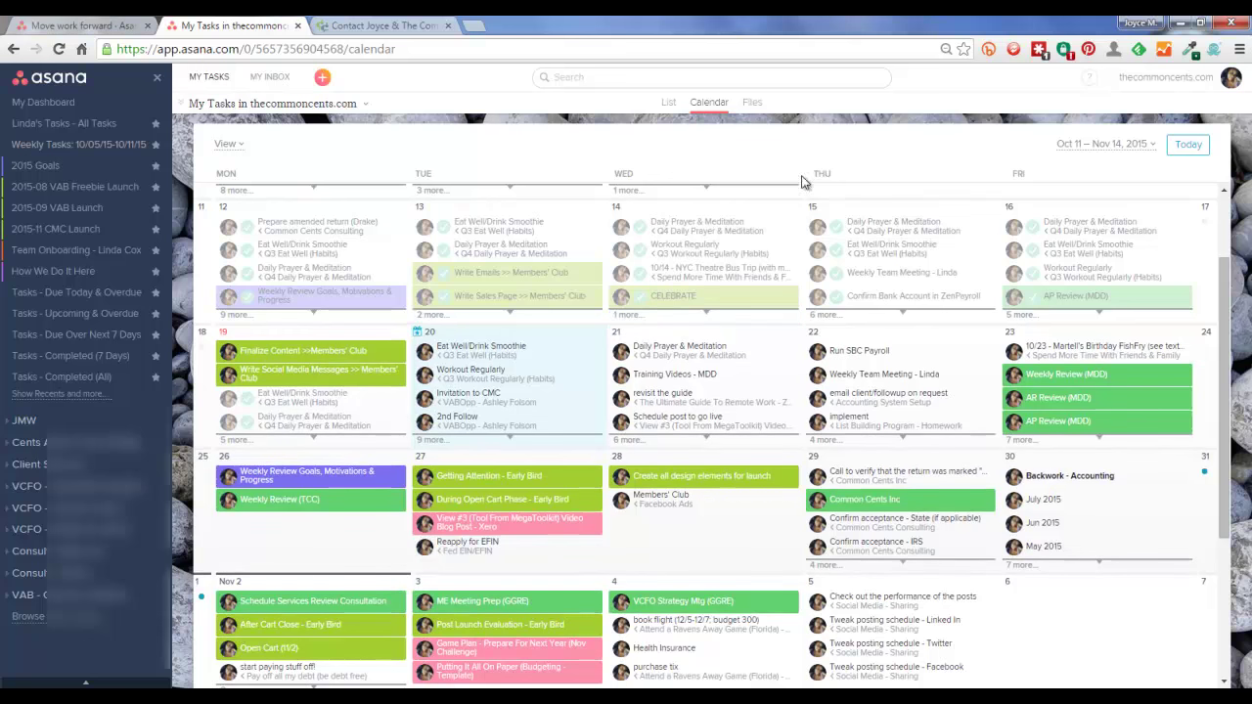
pyautogui.click(754, 103)
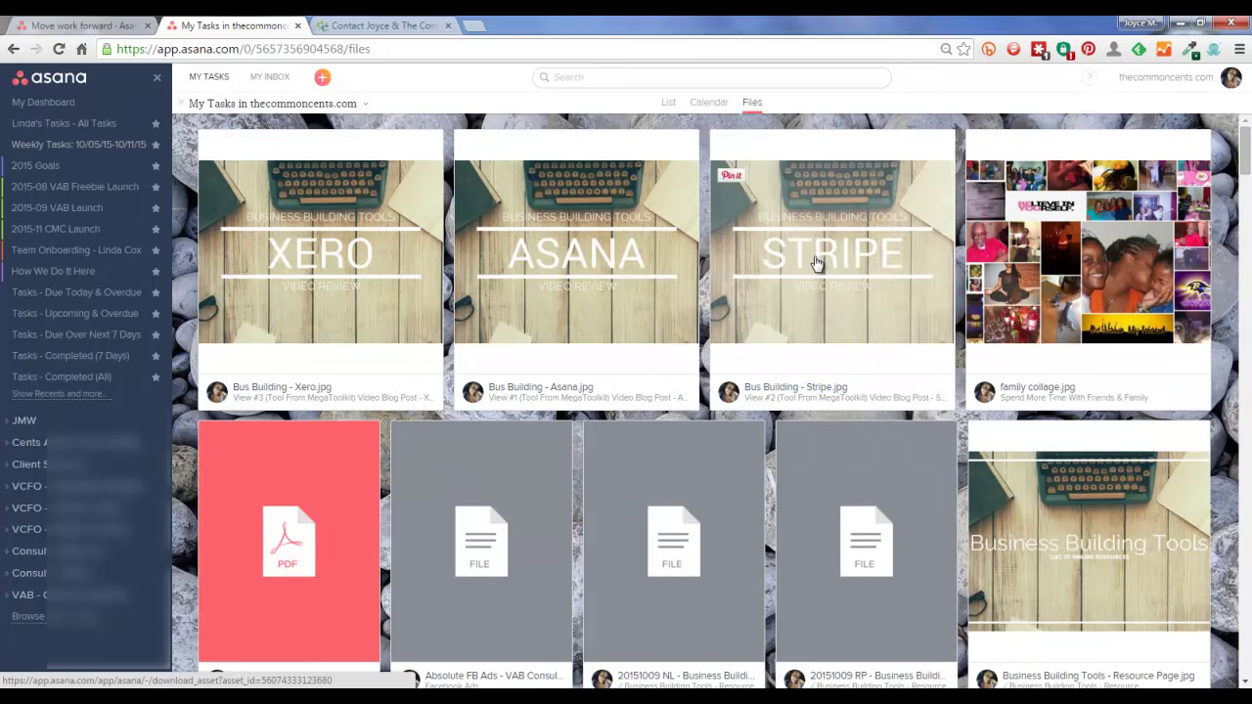
pyautogui.scroll(-3, 914, 271)
pyautogui.scroll(-10, 917, 270)
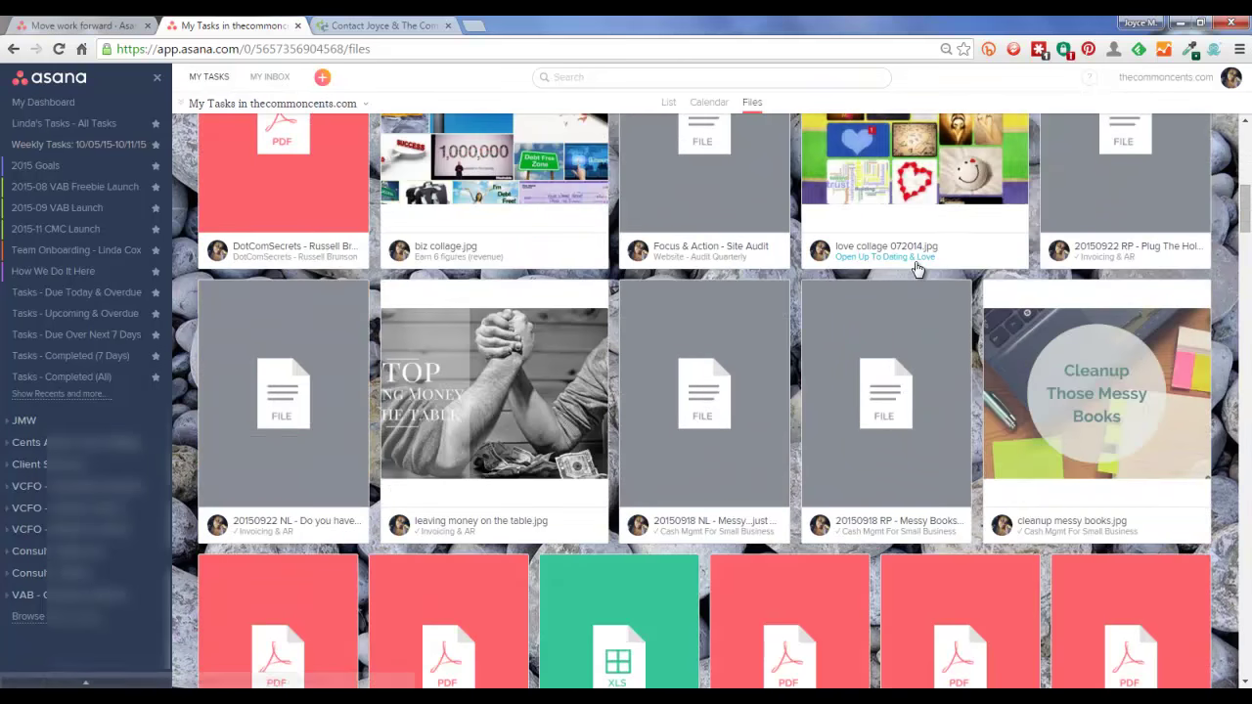
pyautogui.scroll(-20, 918, 270)
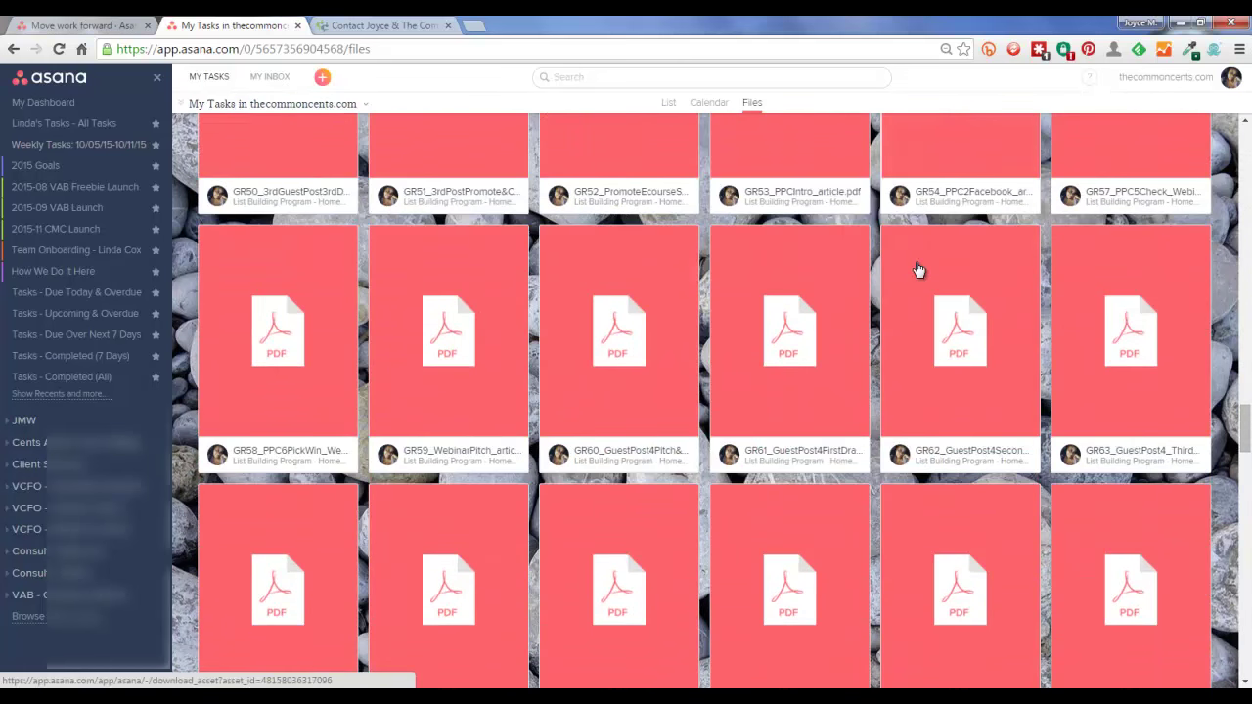
pyautogui.scroll(-20, 918, 270)
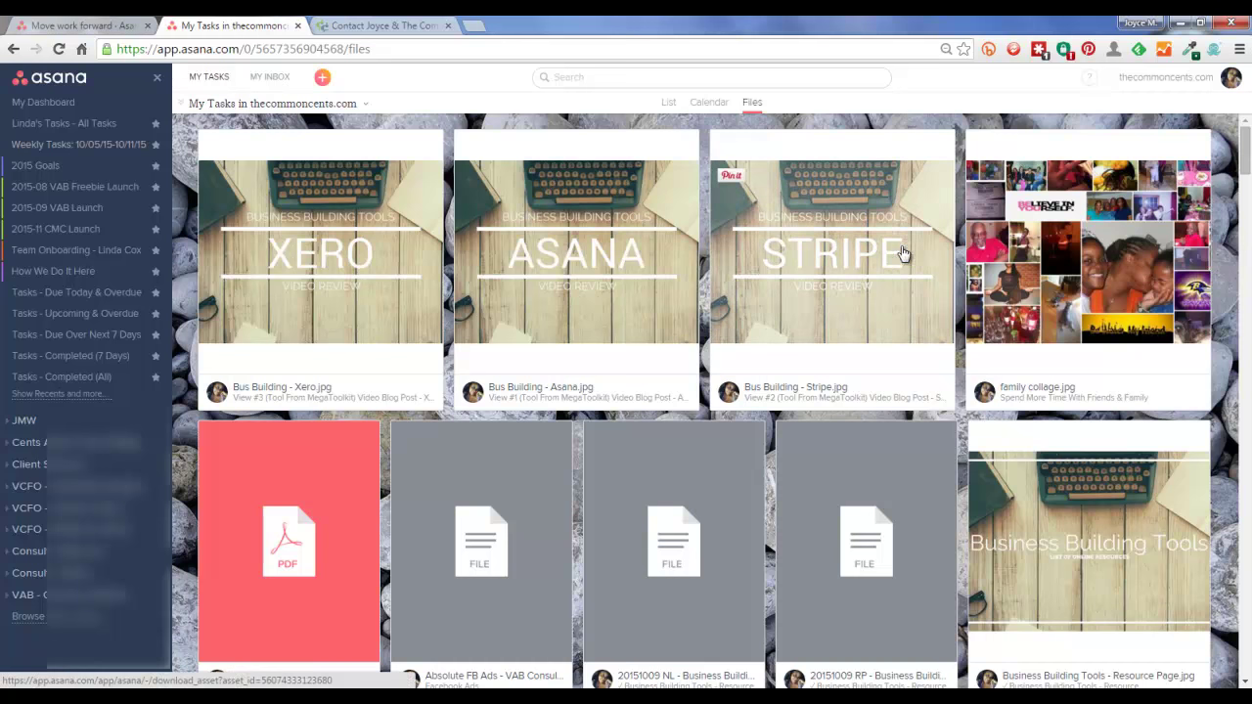
pyautogui.scroll(-1, 929, 225)
pyautogui.scroll(1, 934, 215)
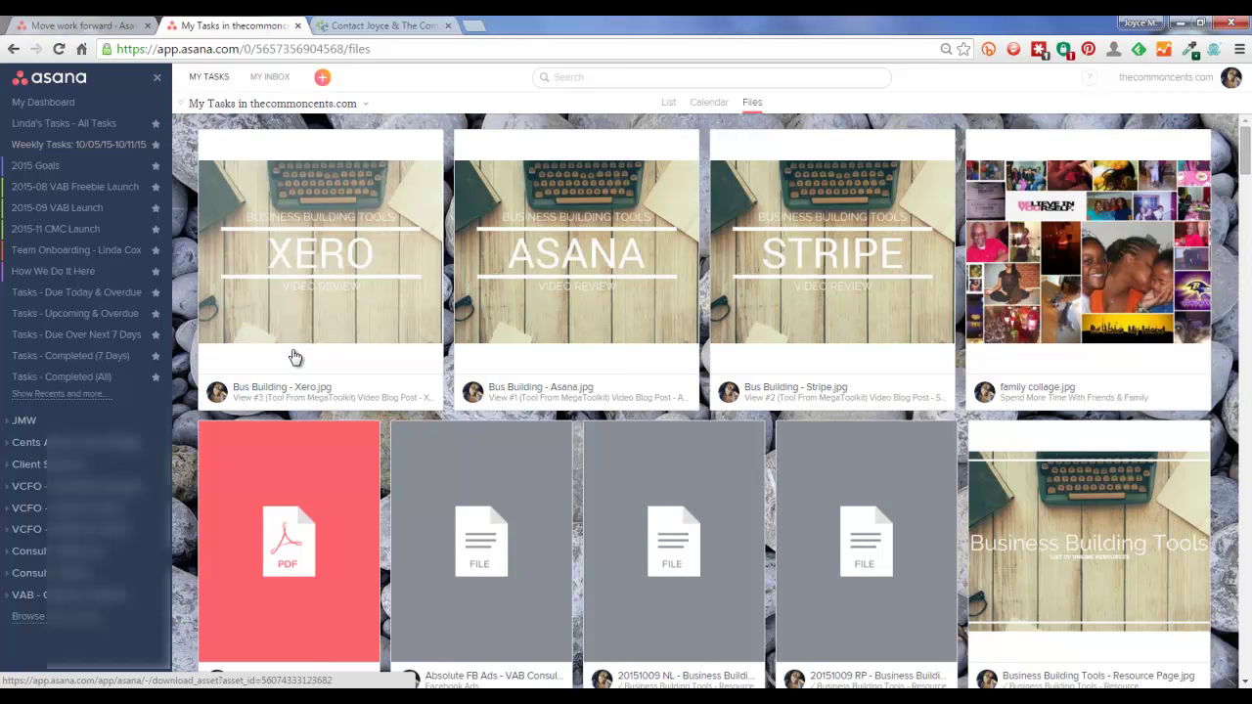
# Look over past and upcoming weeks in the My Tasks calendar, from late September through November 2015.
pyautogui.click(669, 104)
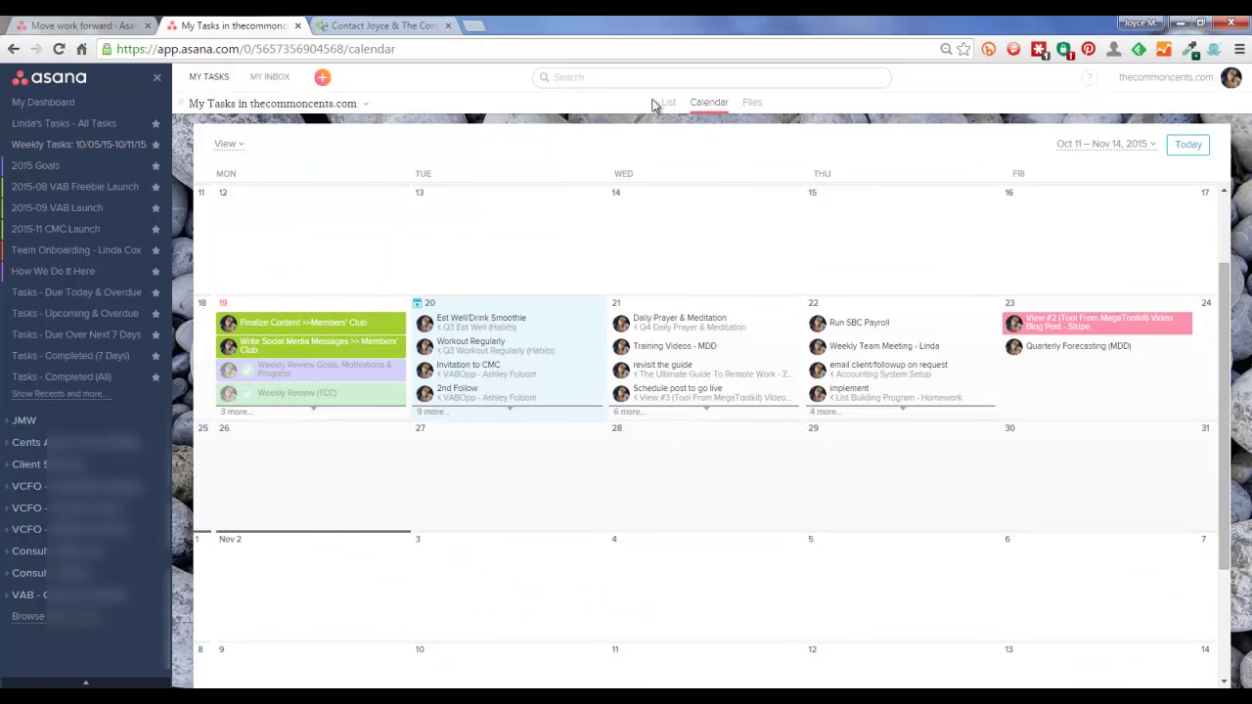
pyautogui.scroll(-1, 698, 201)
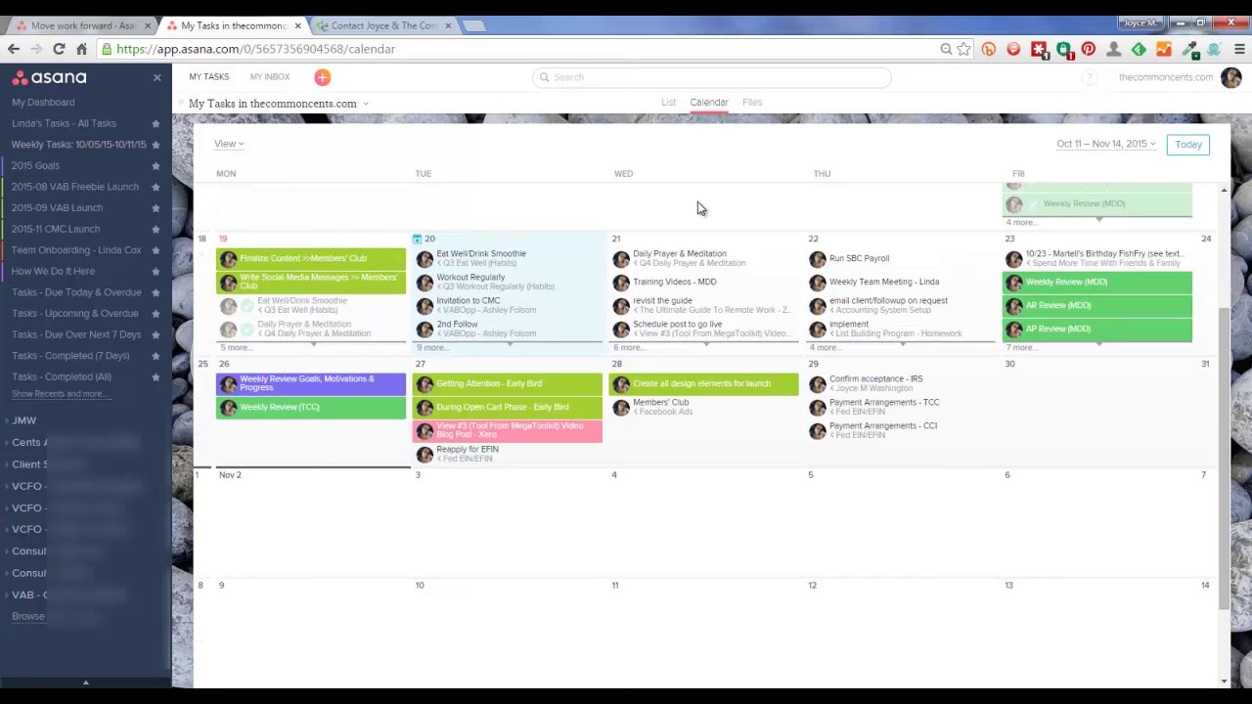
pyautogui.scroll(2, 698, 201)
pyautogui.scroll(-3, 697, 201)
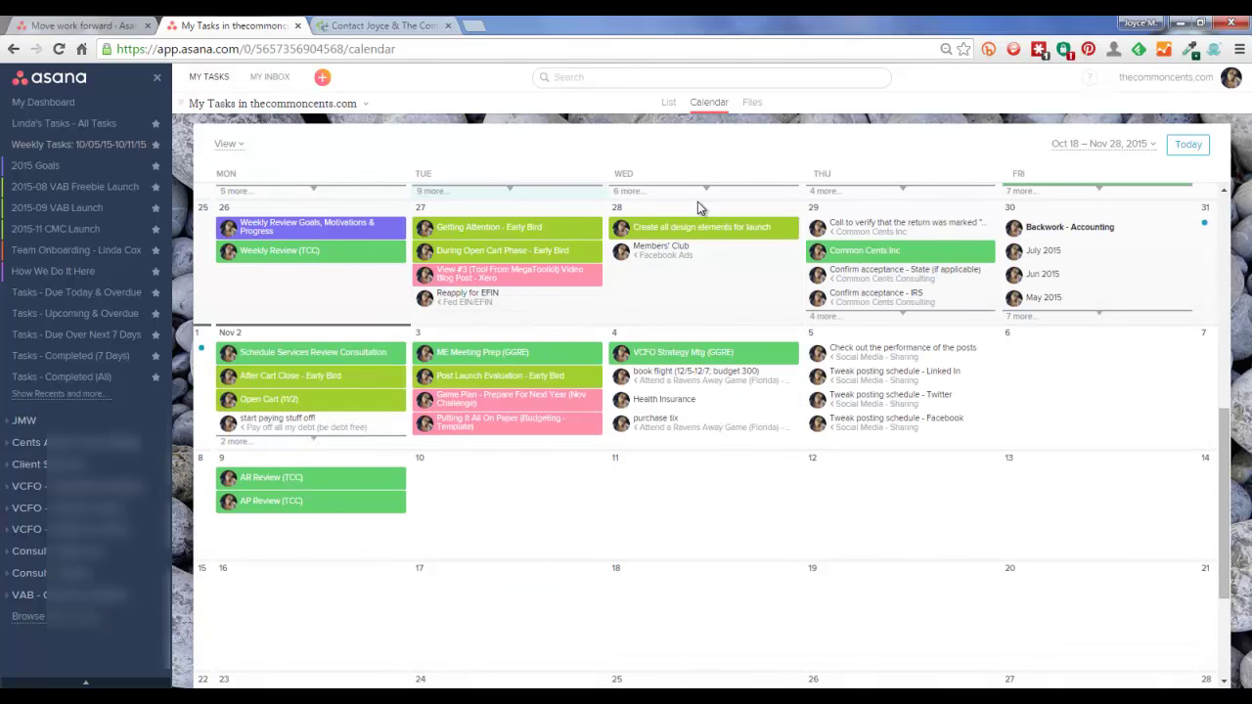
pyautogui.scroll(2, 698, 201)
pyautogui.scroll(1, 698, 201)
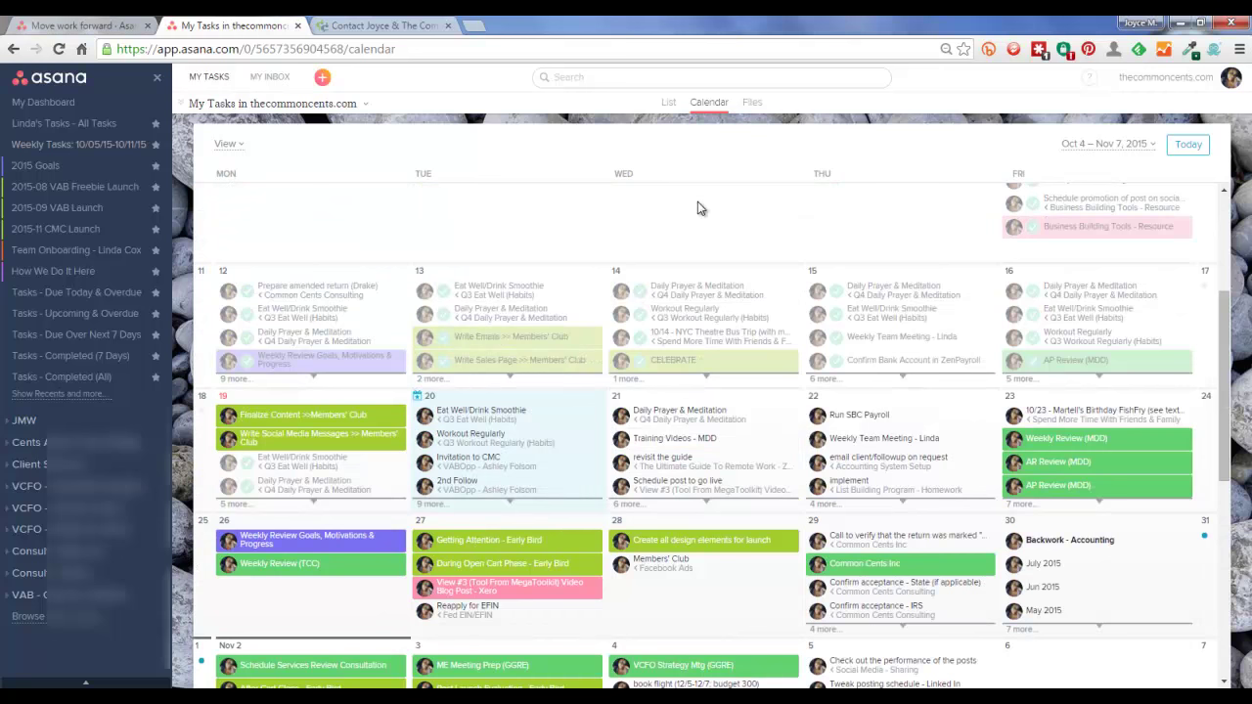
pyautogui.scroll(1, 697, 202)
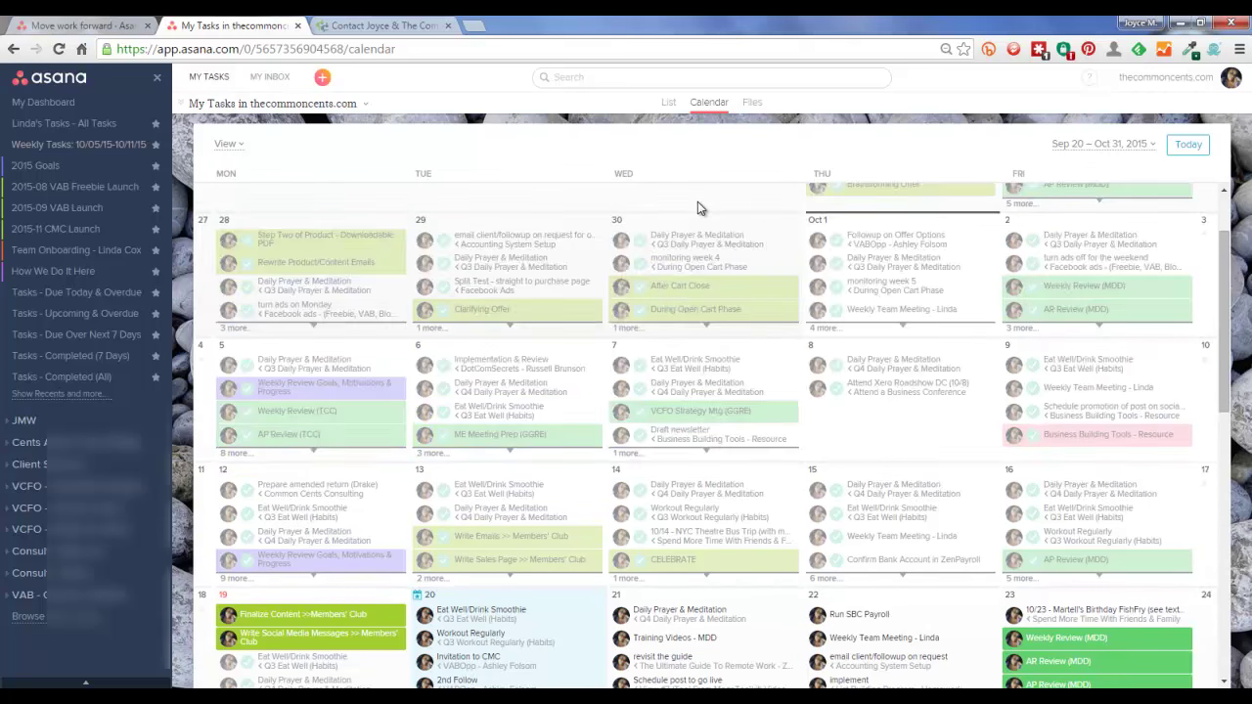
pyautogui.scroll(-2, 697, 201)
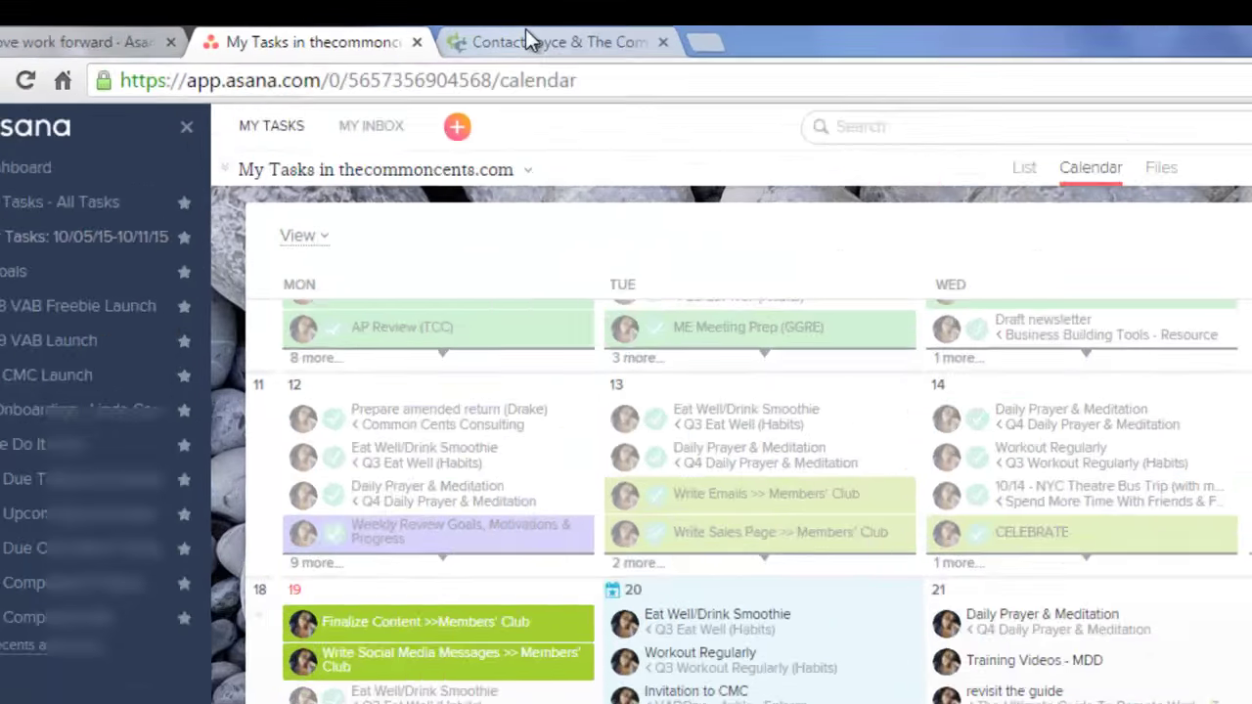
pyautogui.click(368, 25)
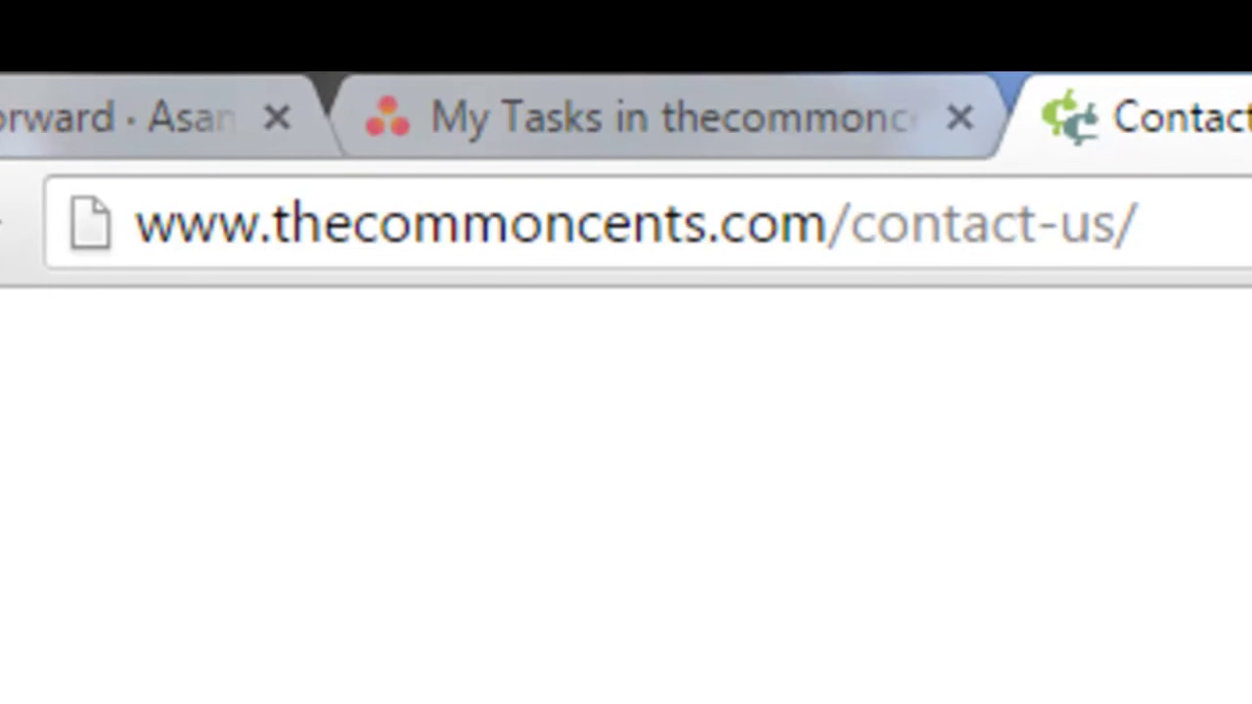
pyautogui.press('F5')
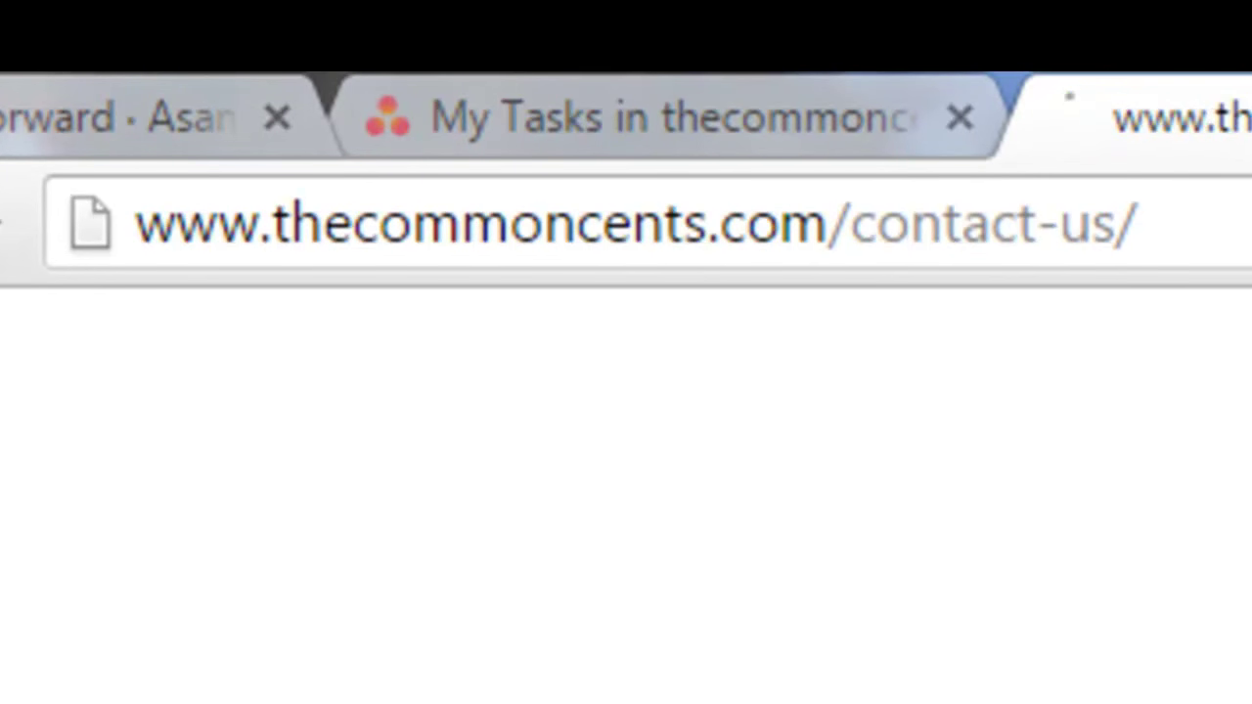